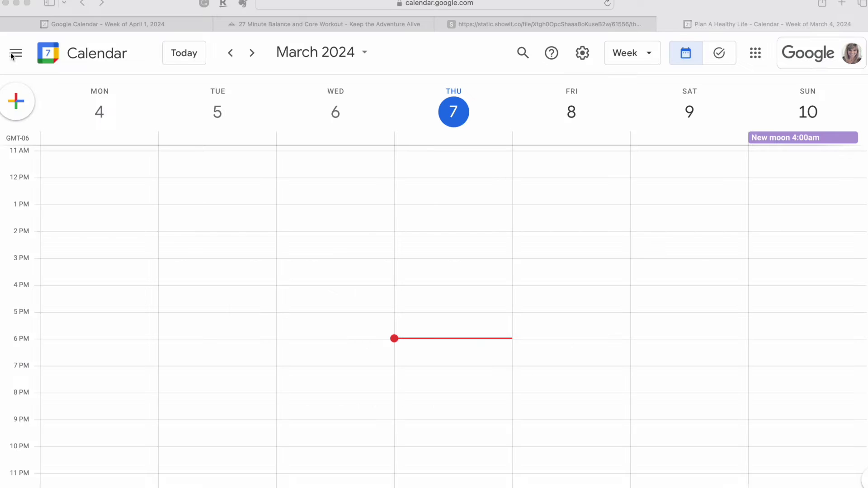
Step: Open the Browse calendars of interest page from the Other calendars add menu
left_click(15, 54)
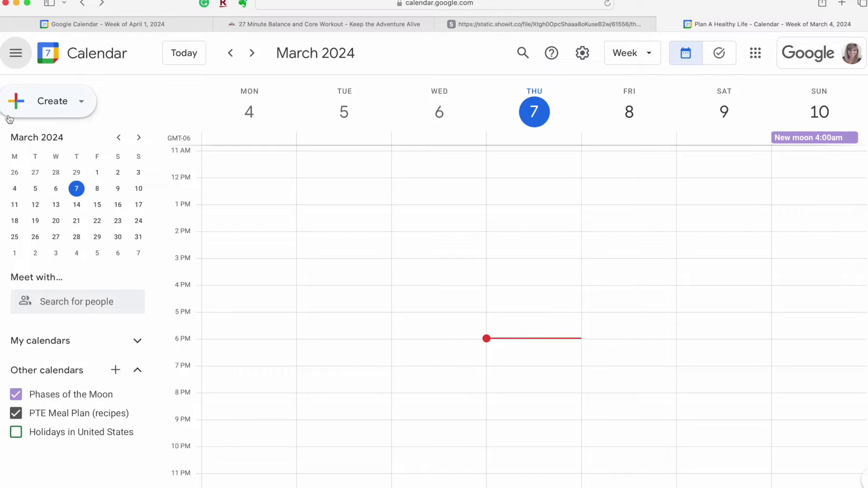
left_click(116, 373)
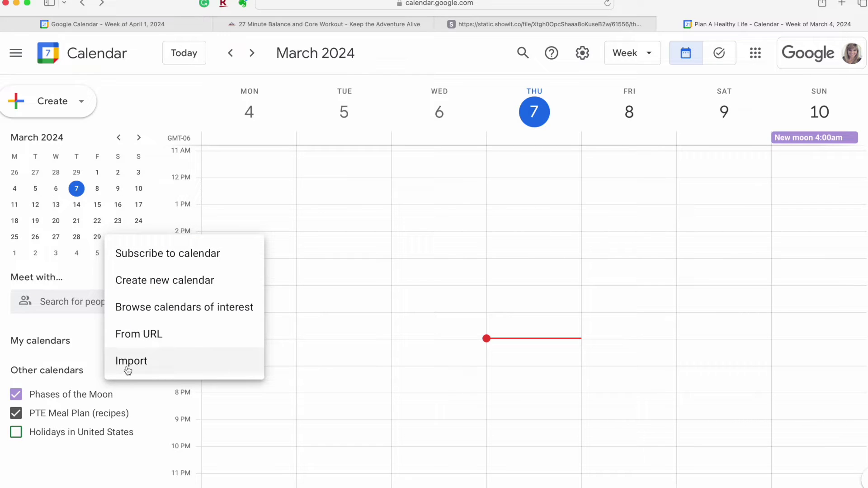
left_click(170, 308)
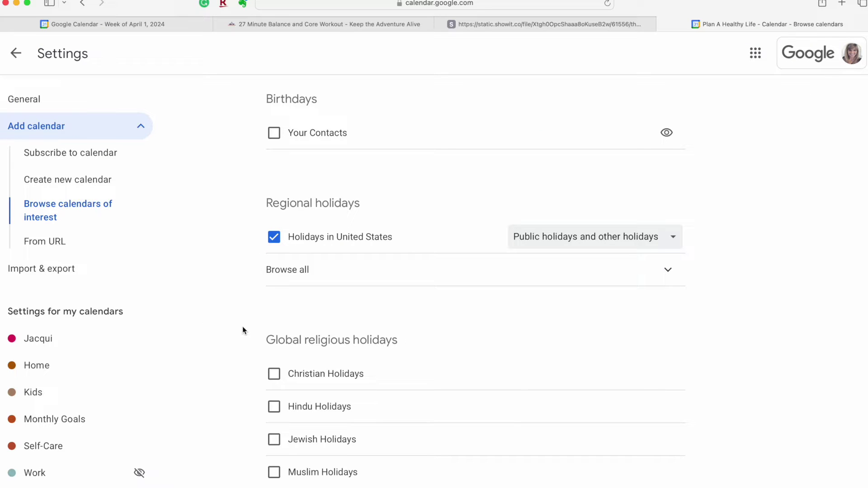
scroll(296, 387, "down", 3)
scroll(299, 387, "down", 2)
scroll(300, 387, "down", 2)
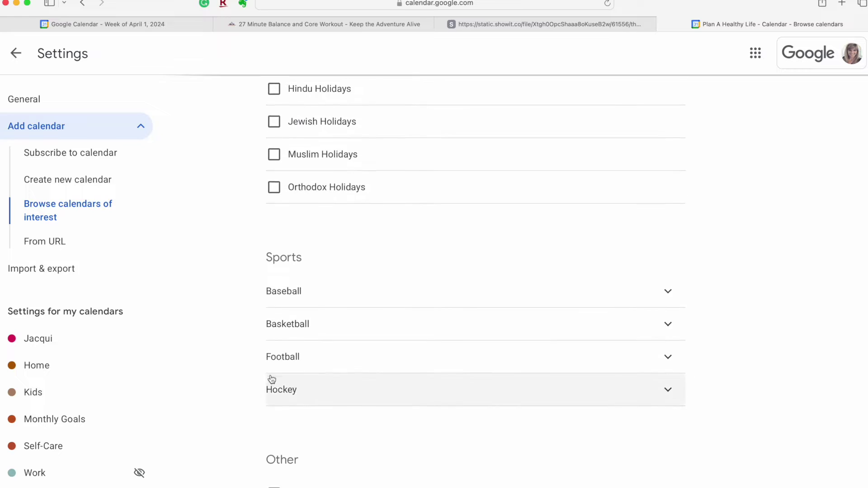
scroll(272, 380, "down", 1)
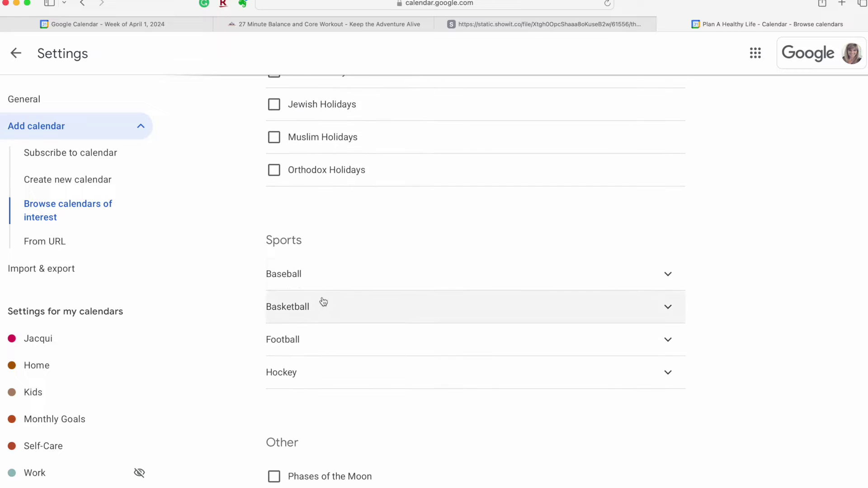
Step: Subscribe to the Kansas City Royals calendar under Sports > Baseball > MLB
left_click(283, 284)
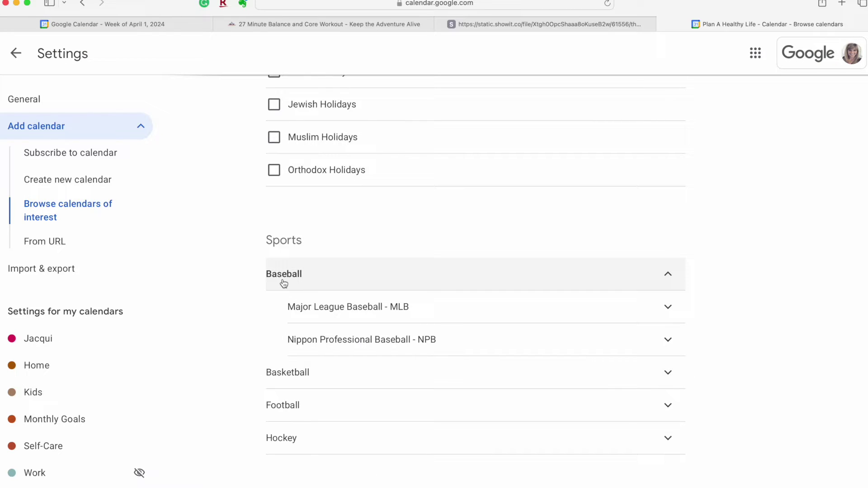
left_click(315, 314)
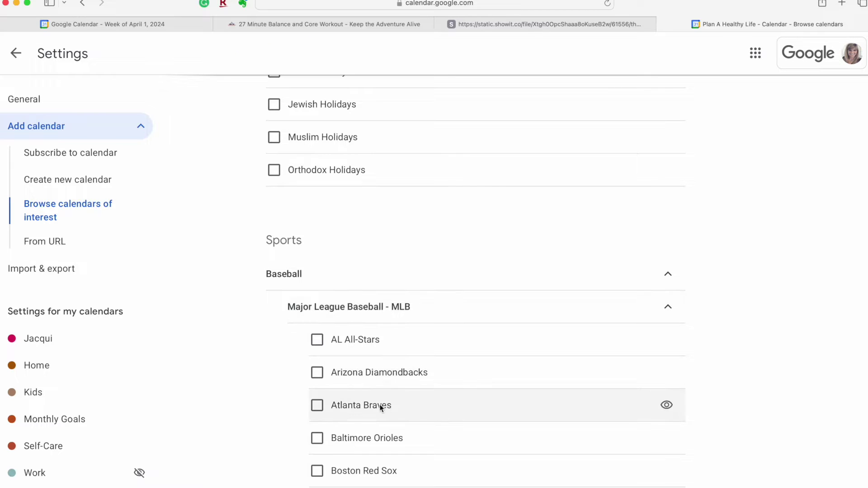
scroll(379, 404, "down", 3)
scroll(379, 404, "down", 3)
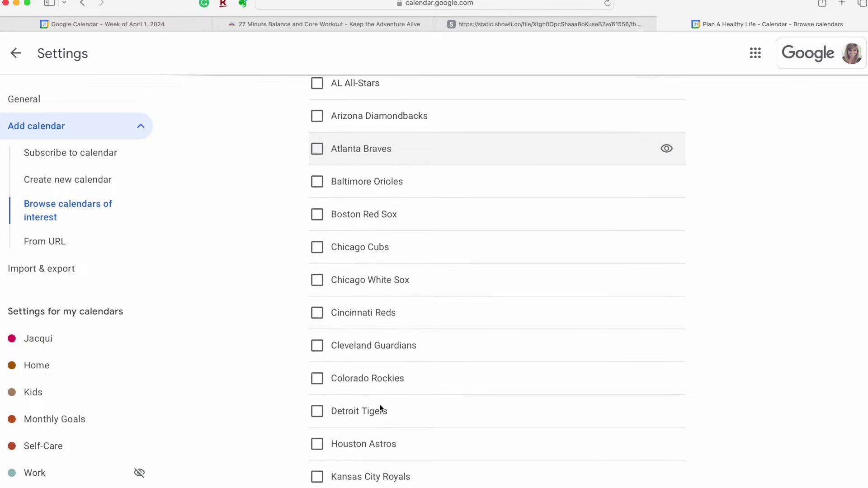
scroll(378, 404, "down", 3)
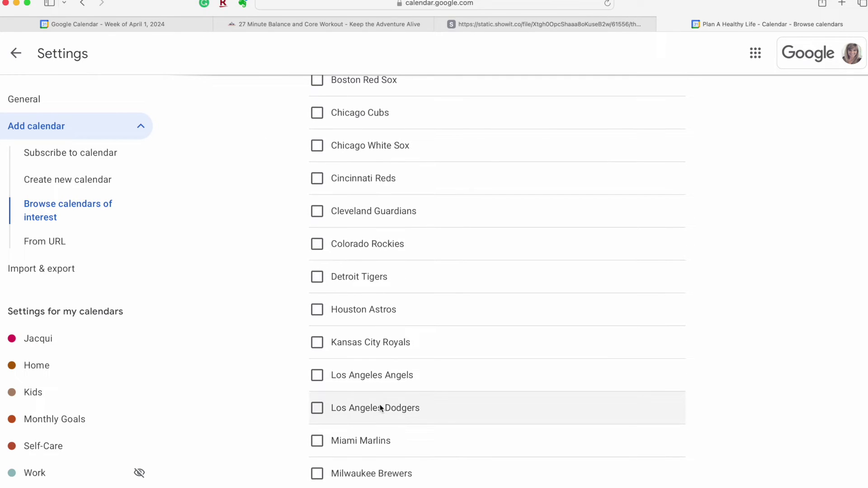
left_click(318, 344)
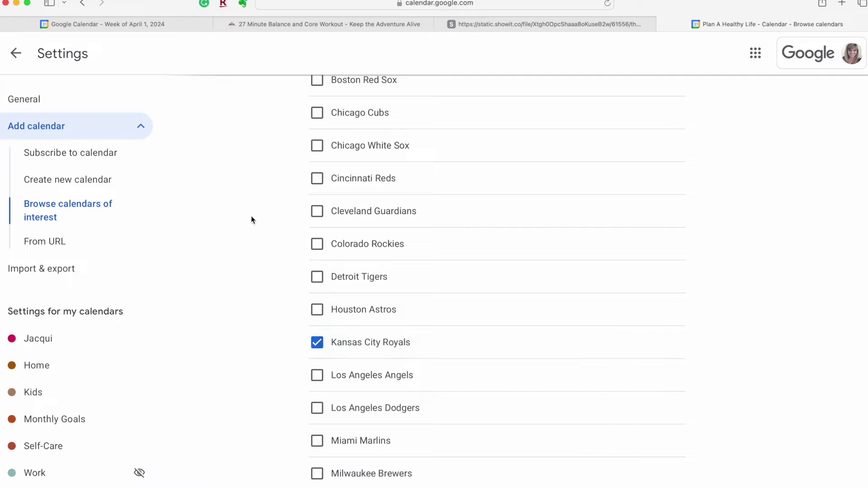
Step: Return to the week view and color the Kansas City Royals calendar Blueberry
left_click(16, 54)
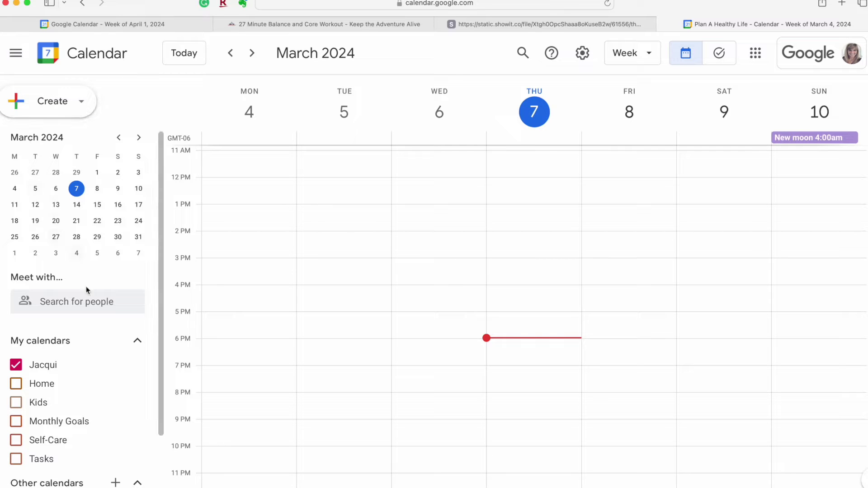
scroll(103, 339, "down", 2)
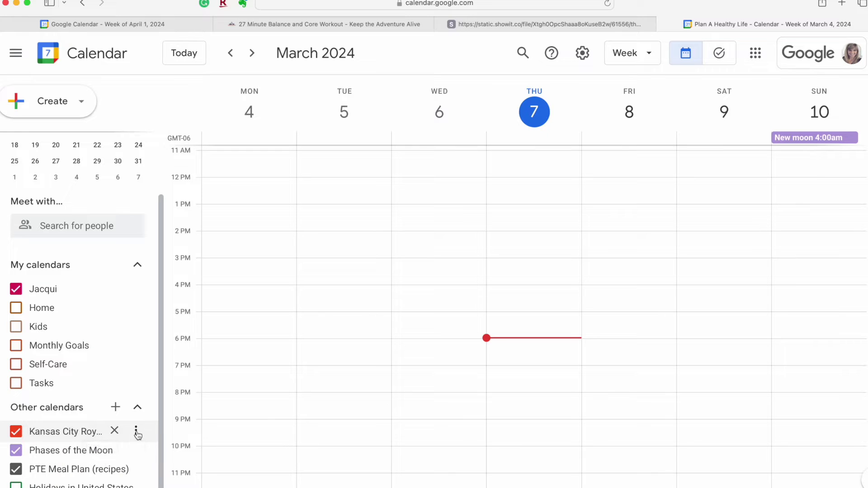
left_click(136, 433)
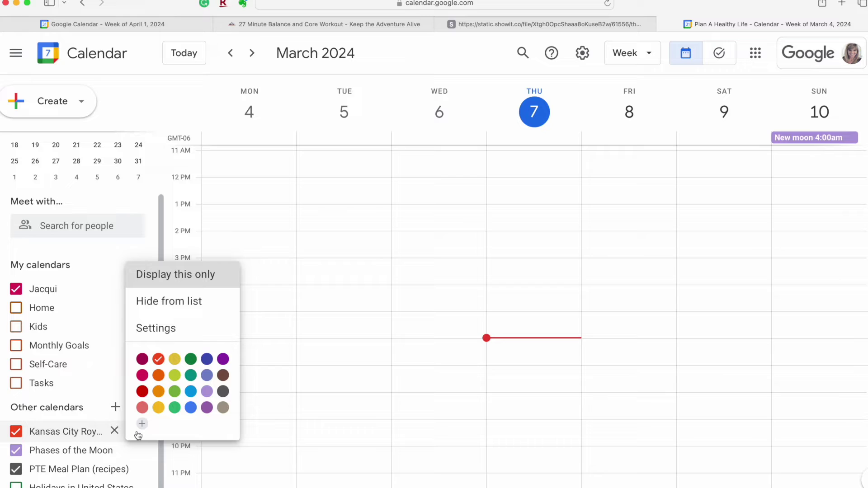
left_click(207, 360)
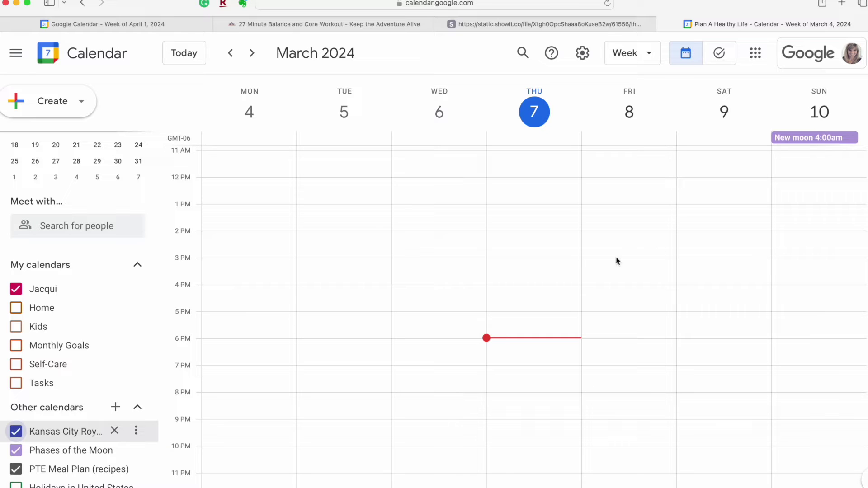
Step: Load teamcolorcodes.com in a new Safari tab
left_click(842, 4)
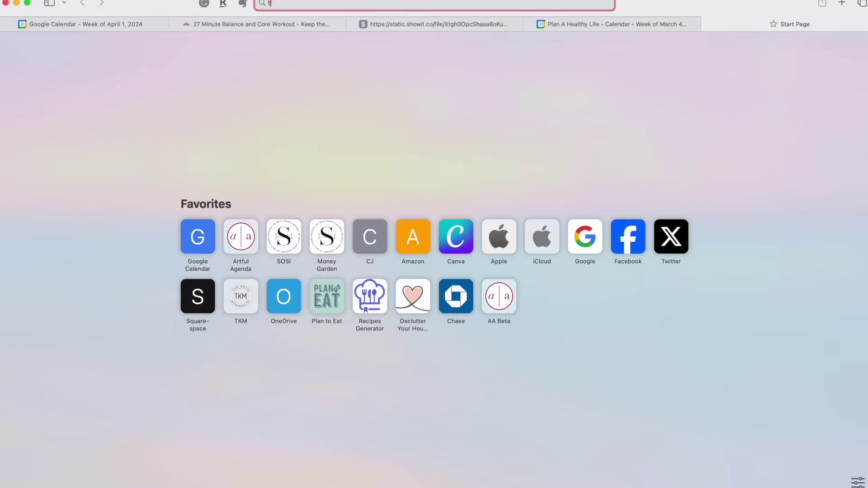
type("teamcolorcodes.com")
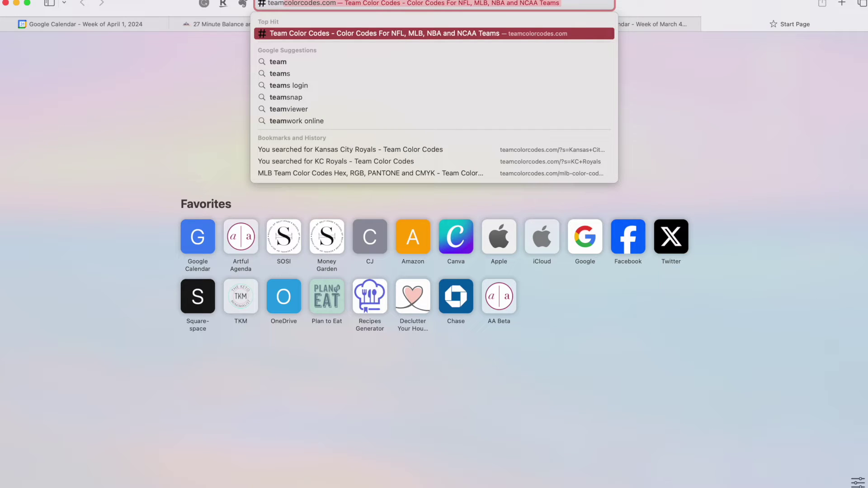
key("Return")
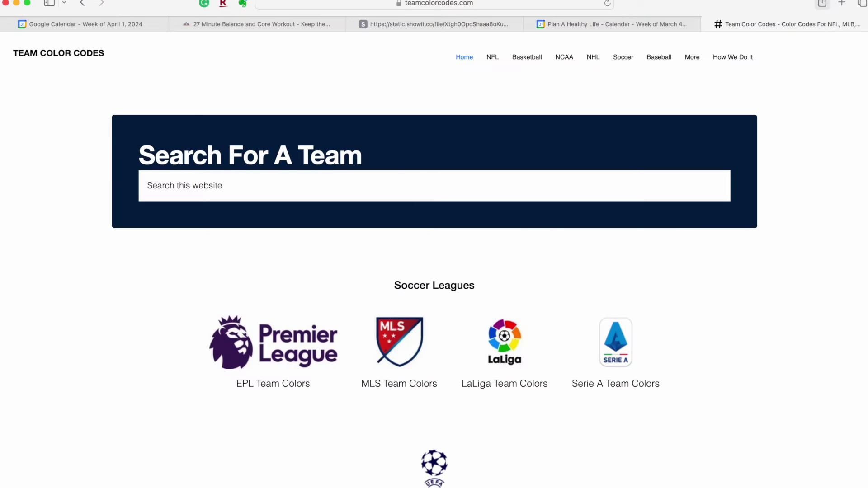
Step: Search Kansas City Royals and copy the Royal Blue hex code #004687
left_click(209, 188)
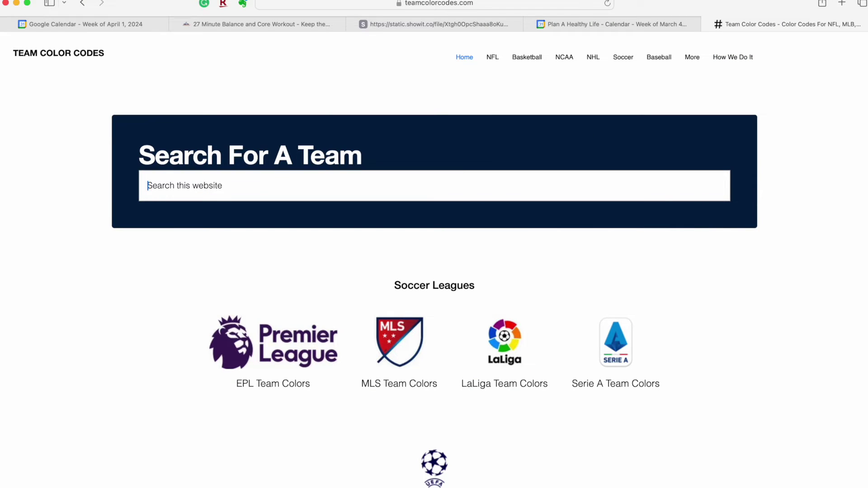
type("Kansas city royals")
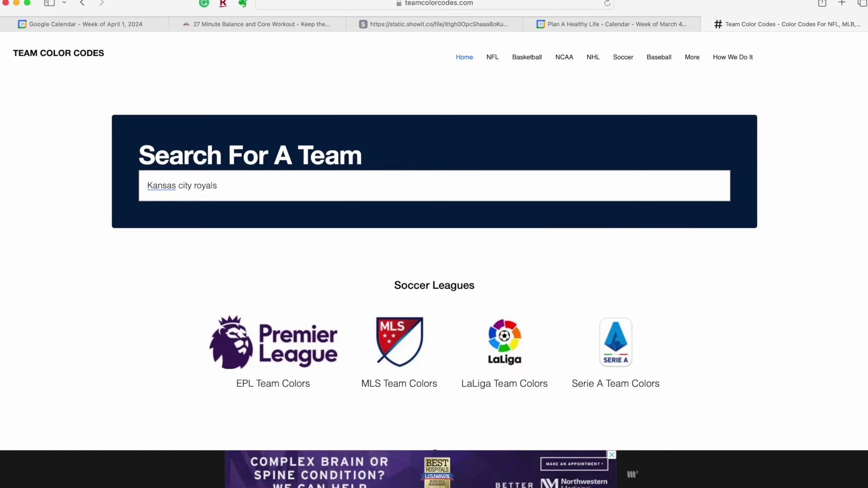
key("Return")
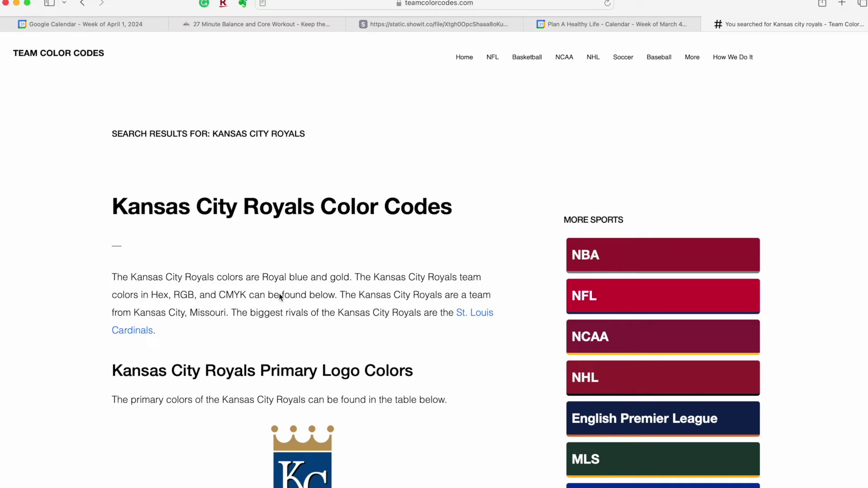
scroll(279, 294, "down", 1)
scroll(281, 294, "down", 2)
scroll(320, 313, "down", 2)
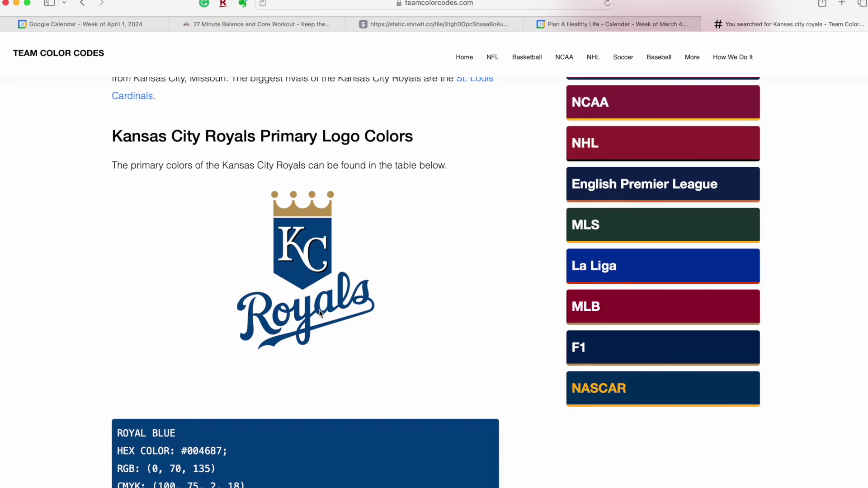
scroll(320, 312, "down", 1)
scroll(320, 313, "down", 2)
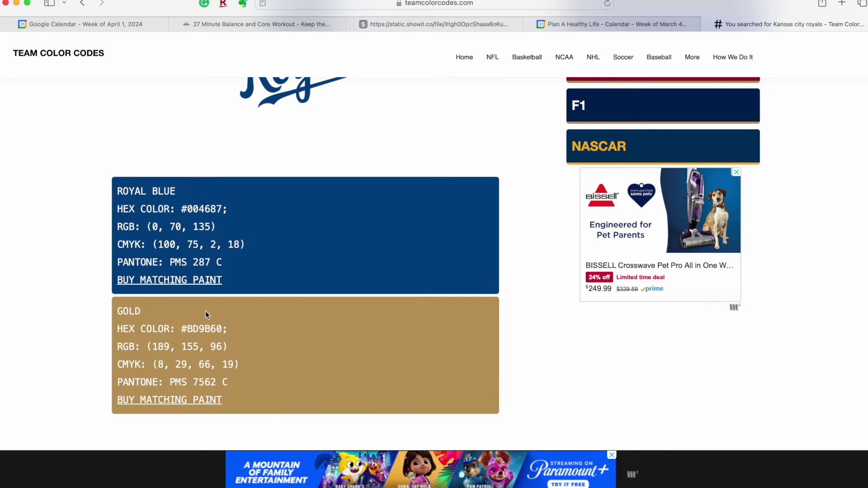
left_click_drag(182, 209, 220, 208)
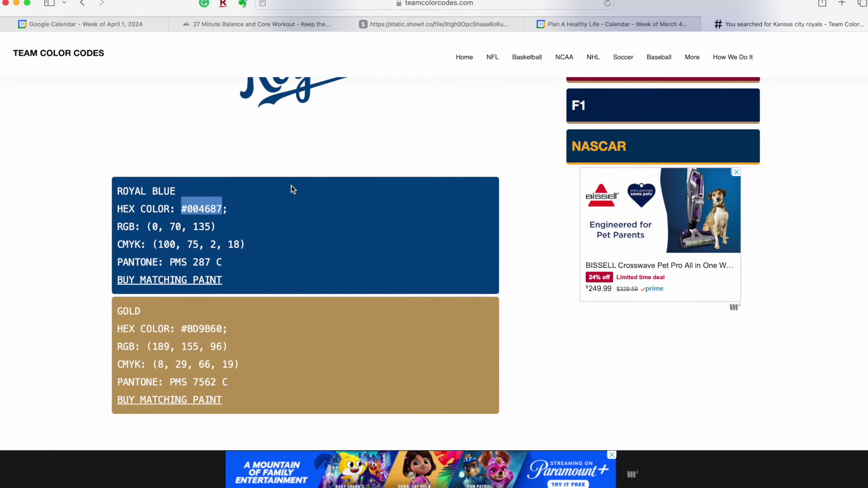
left_click(582, 25)
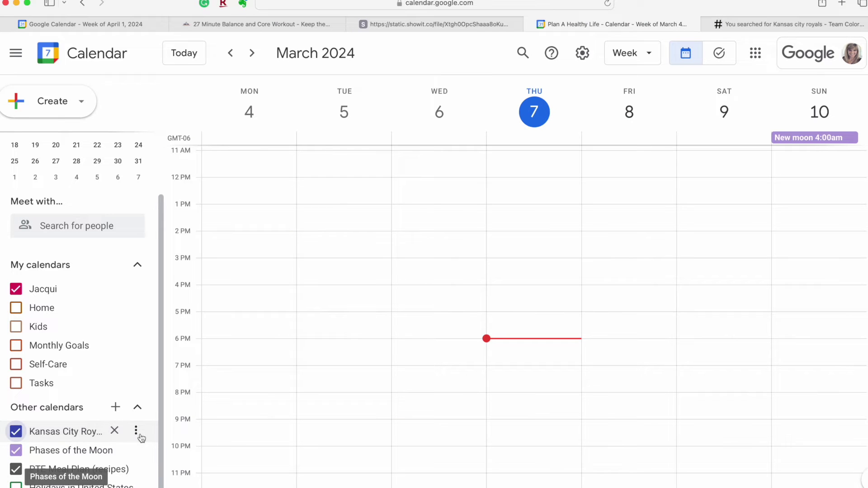
Step: Give the Kansas City Royals calendar the custom hex color #004687 and save it
left_click(137, 432)
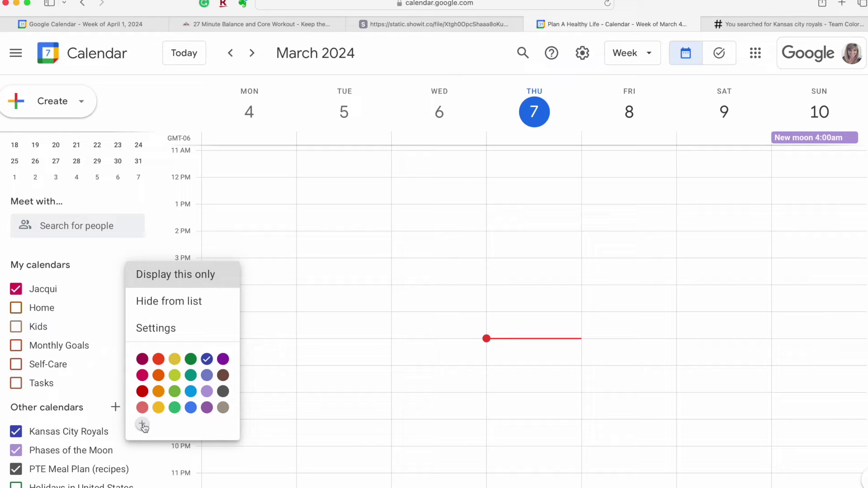
left_click(143, 425)
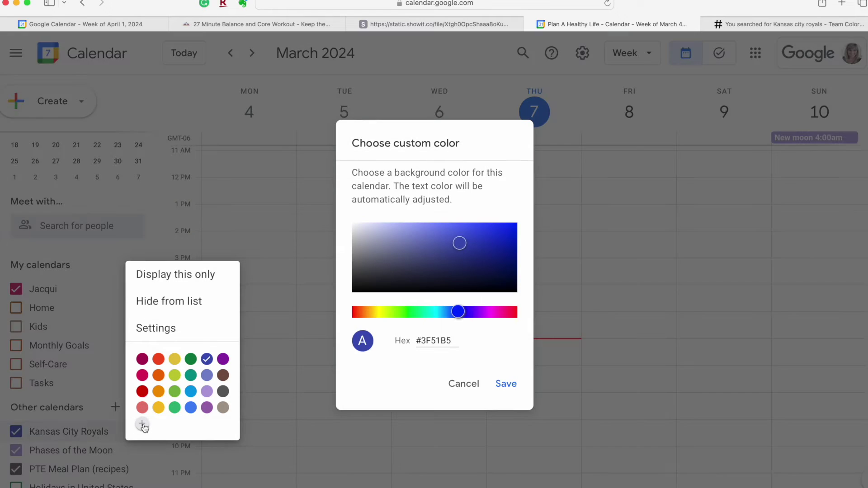
triple_click(436, 342)
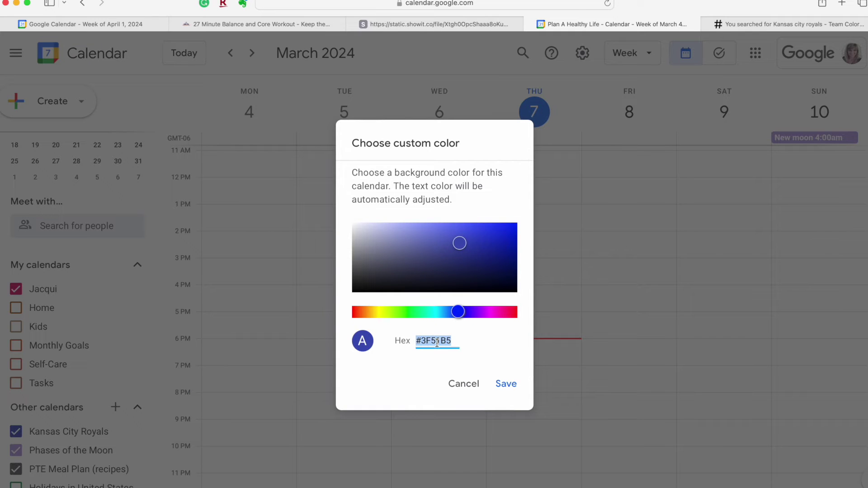
type("#004587")
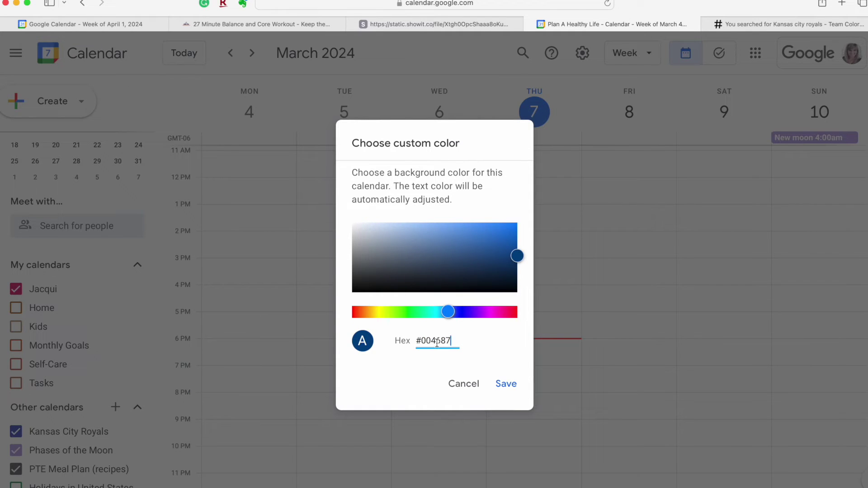
left_click(508, 384)
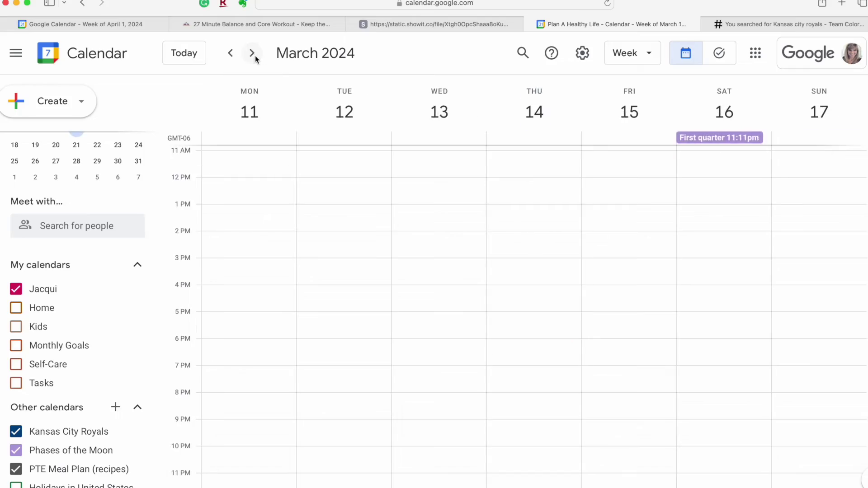
left_click(253, 54)
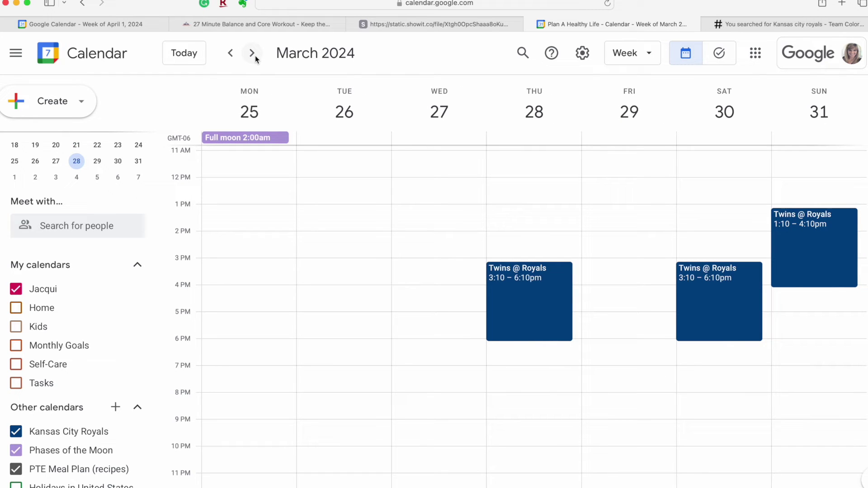
Step: Advance the calendar week by week to April 22, 2024, showing Royals games
left_click(253, 55)
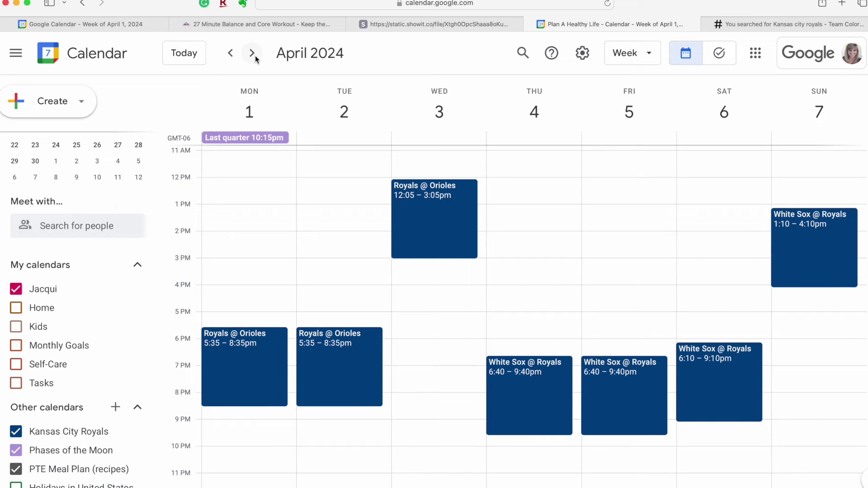
left_click(253, 53)
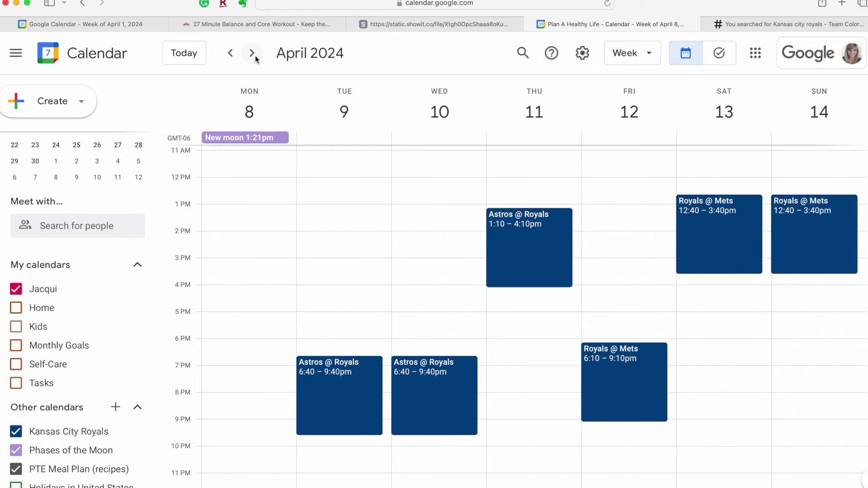
left_click(252, 53)
left_click(252, 53)
mouse_move(68, 432)
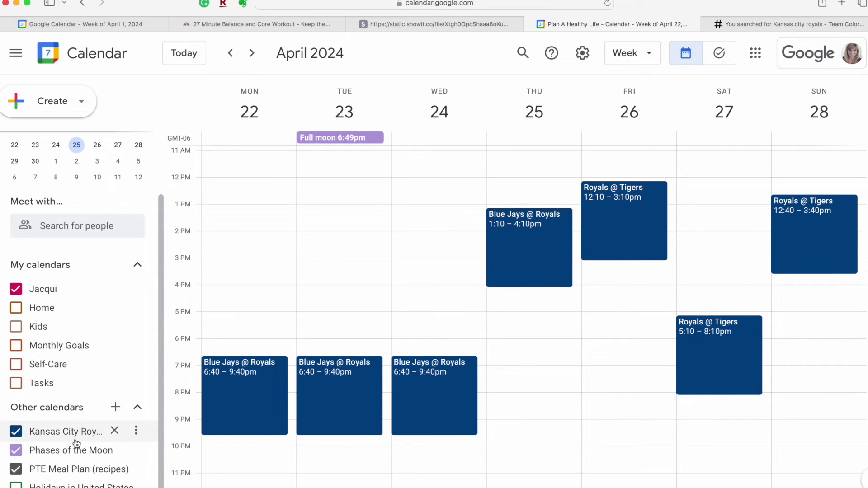
left_click(16, 432)
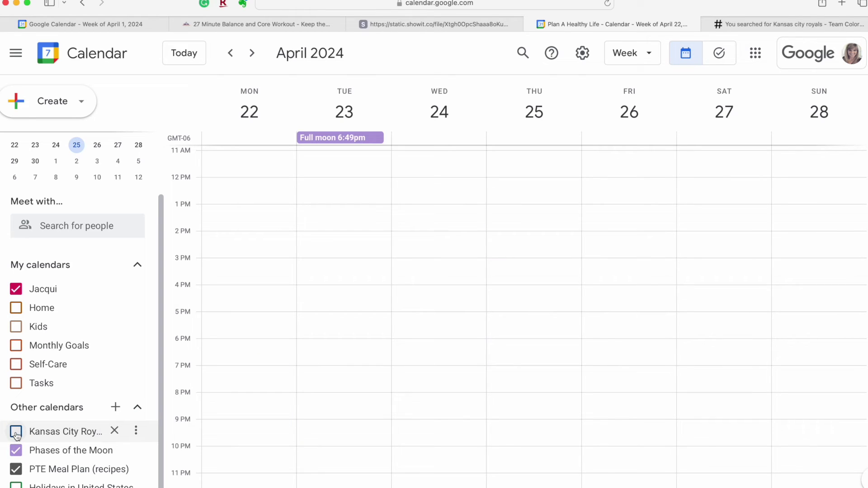